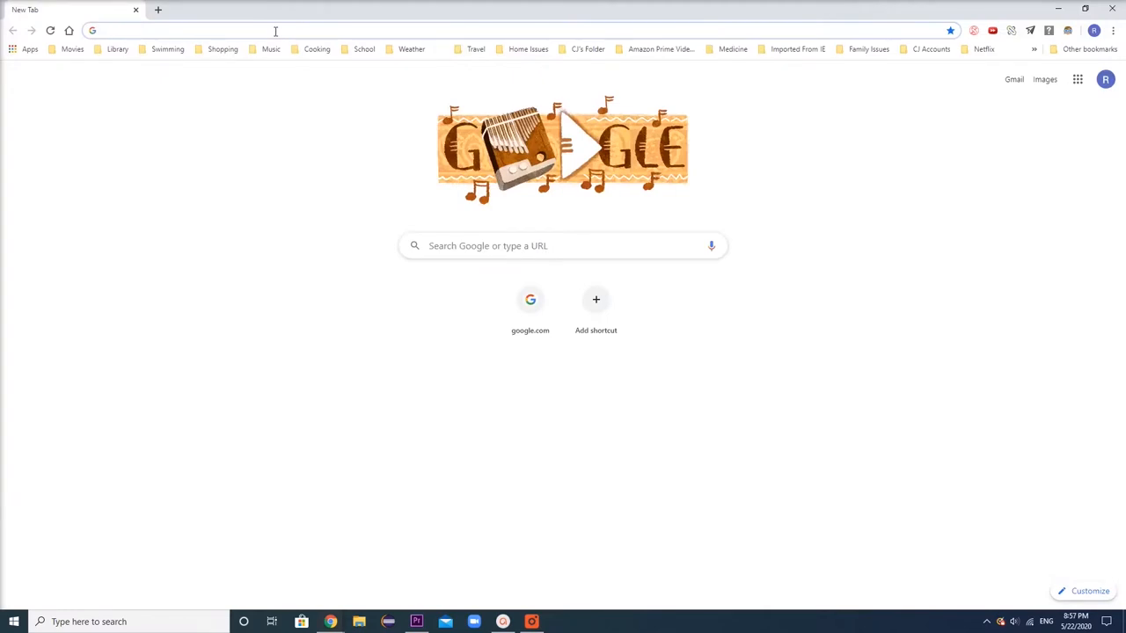
text(geany.o)
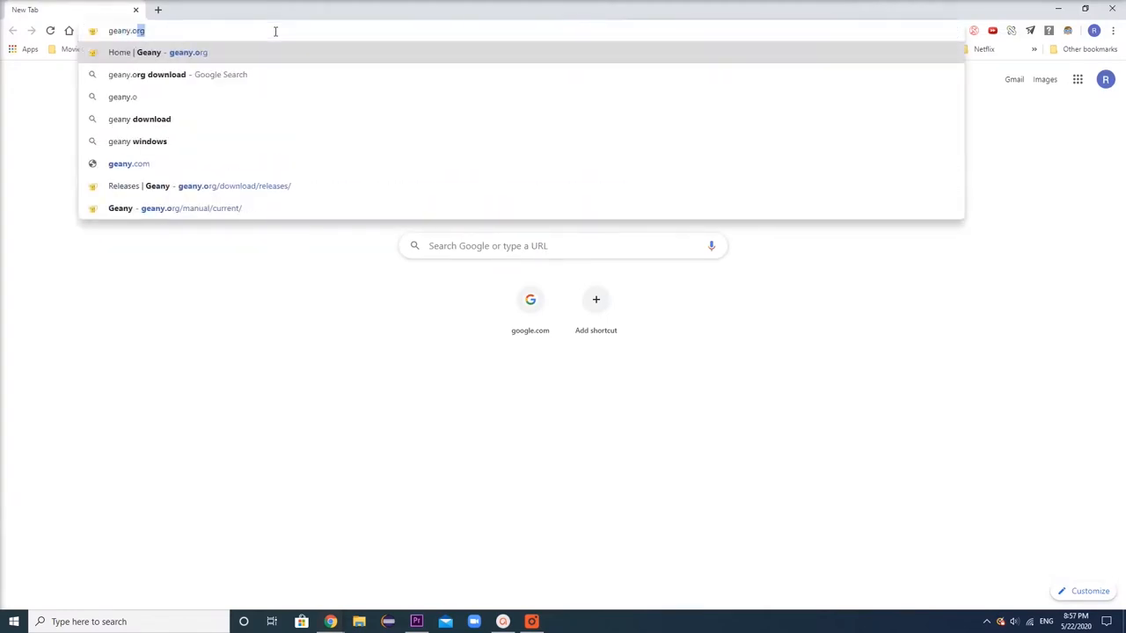
Load geany.org and download the Windows Geany 1.36 setup from the Releases page
key(Return)
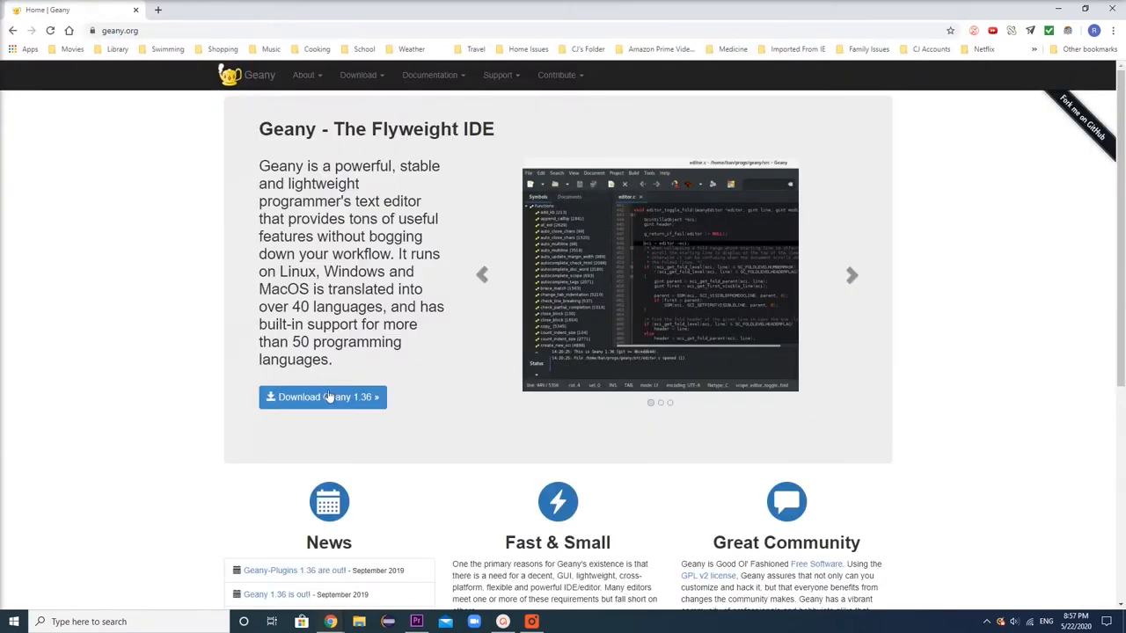
click(322, 397)
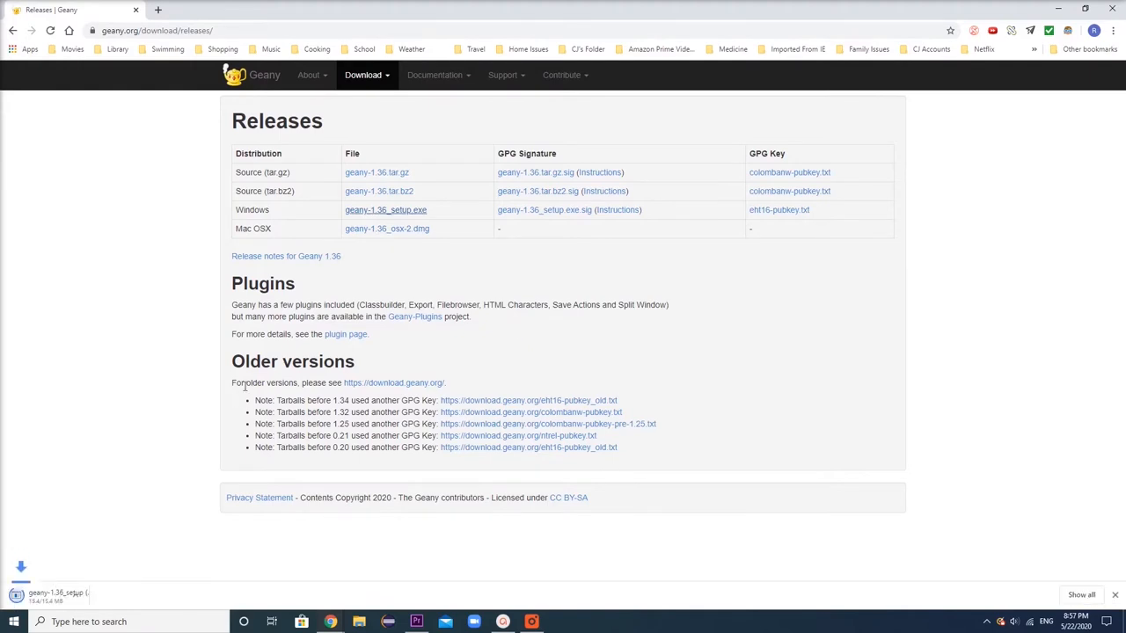
Install Geany 1.36 with default settings, accepting the license, and launch it on finish
click(627, 403)
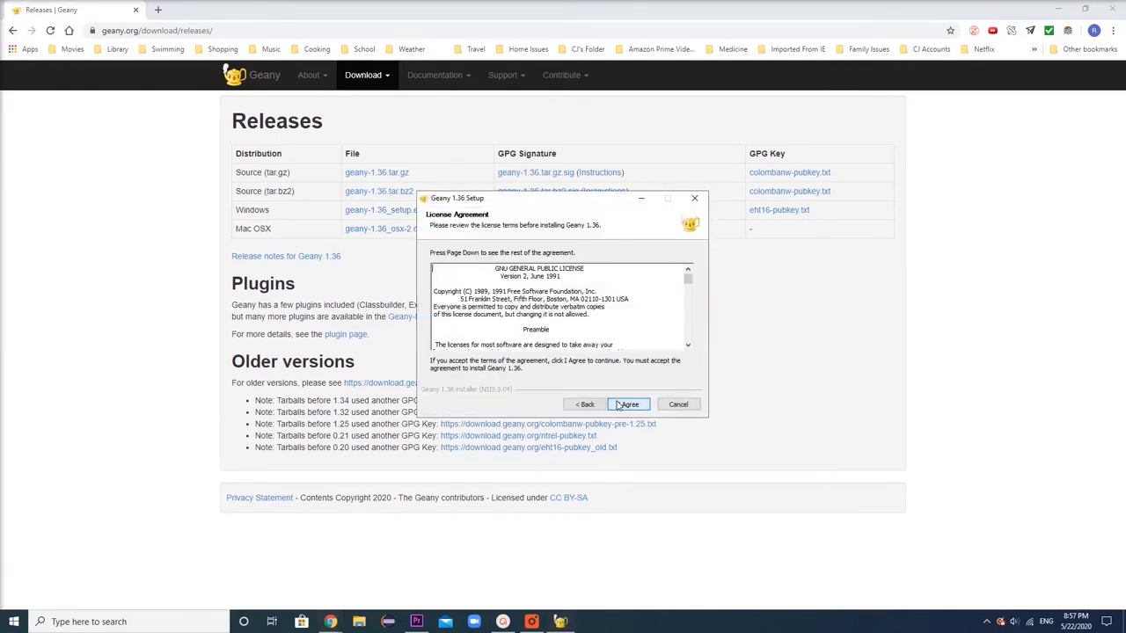
click(627, 404)
click(627, 404)
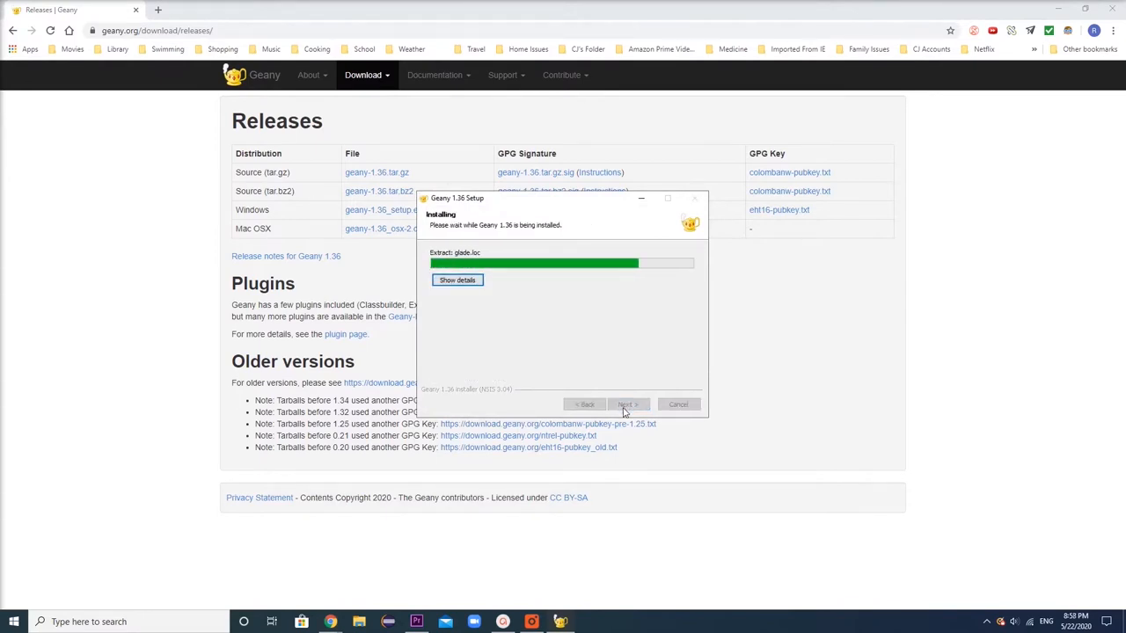
click(545, 297)
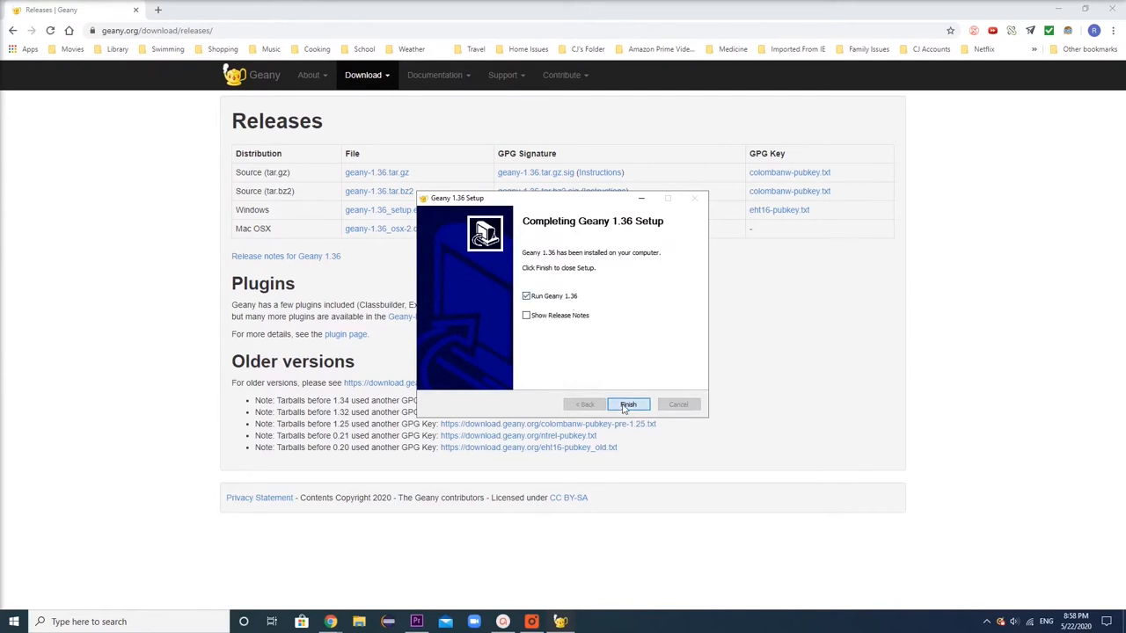
click(627, 404)
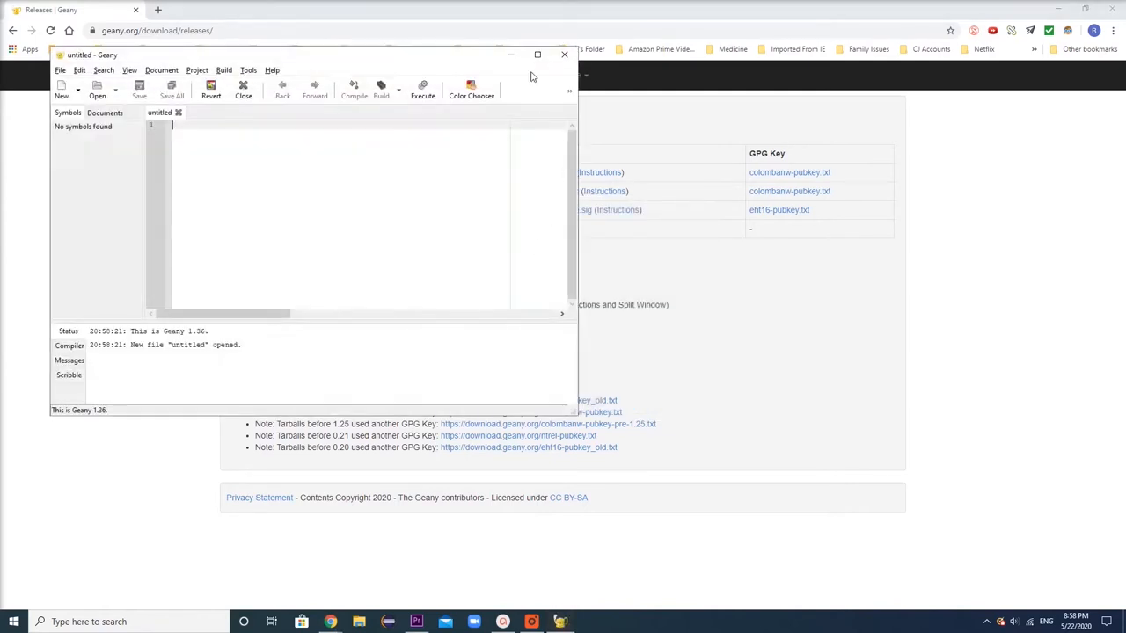
Maximize Geany, look through MultiplyMaster.java, and return to HelloWorld.java
click(537, 55)
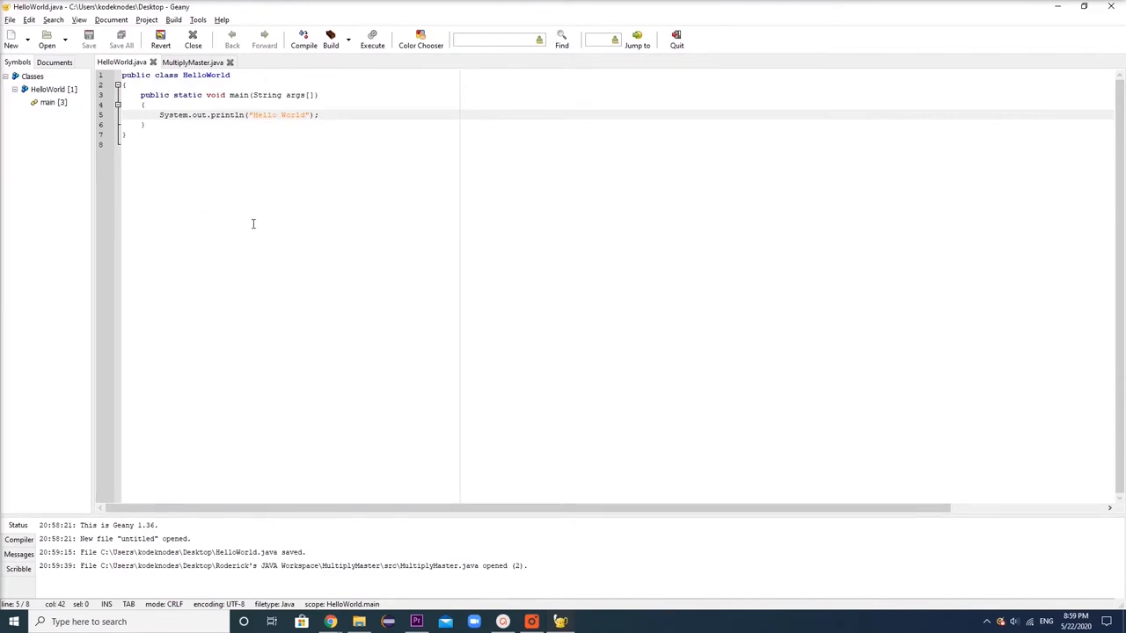
click(193, 62)
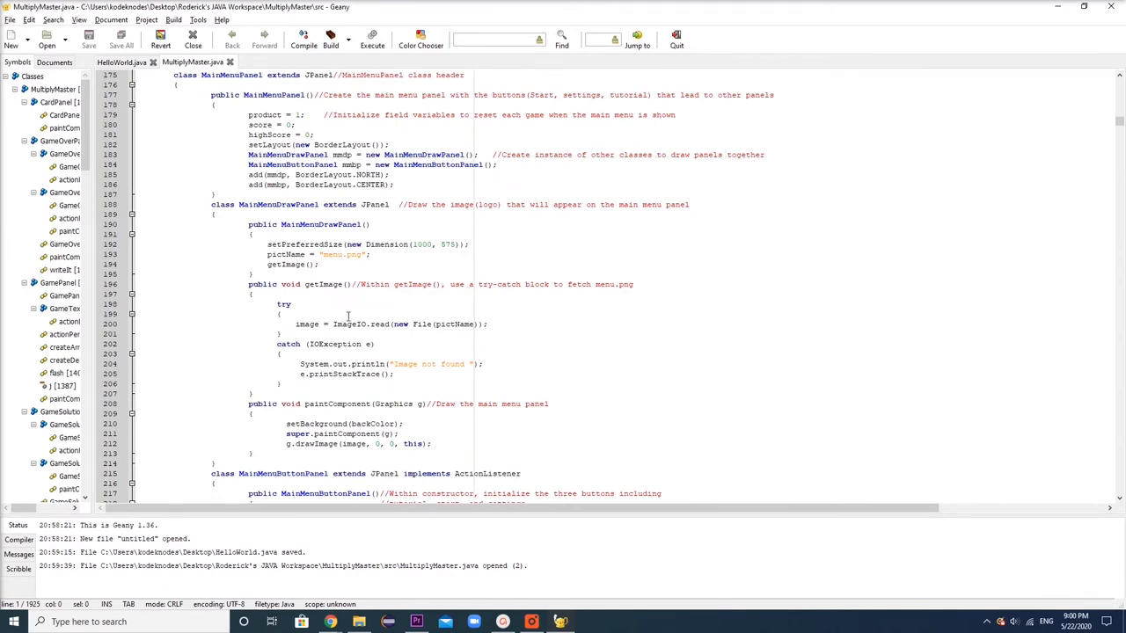
scroll(360, 279, down, 9)
scroll(361, 279, down, 8)
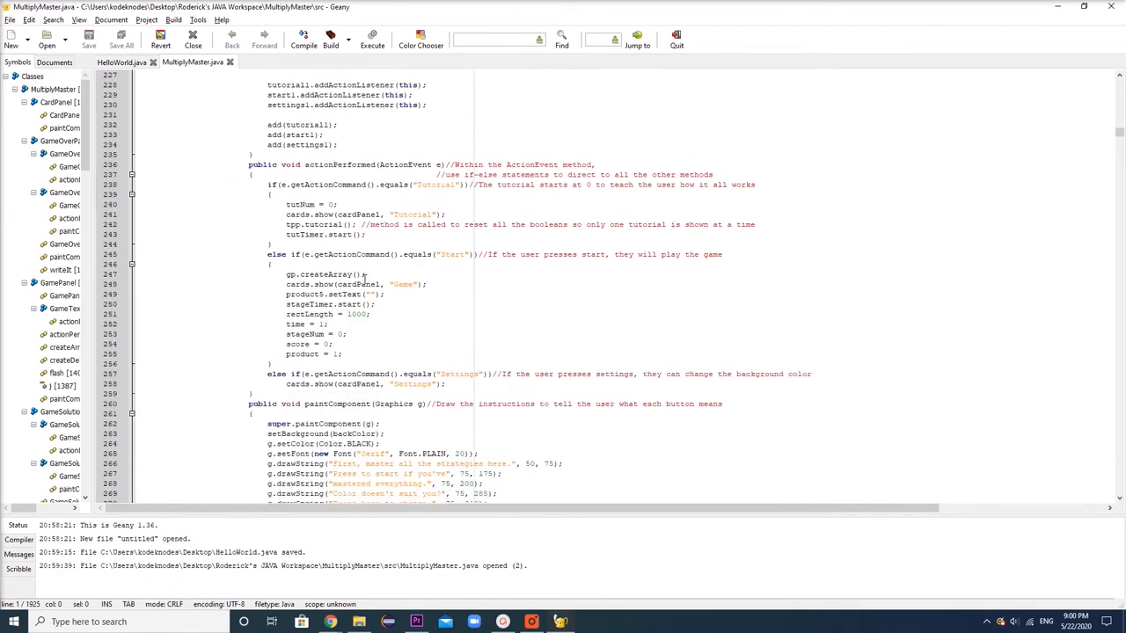
scroll(364, 276, down, 2)
scroll(363, 275, down, 2)
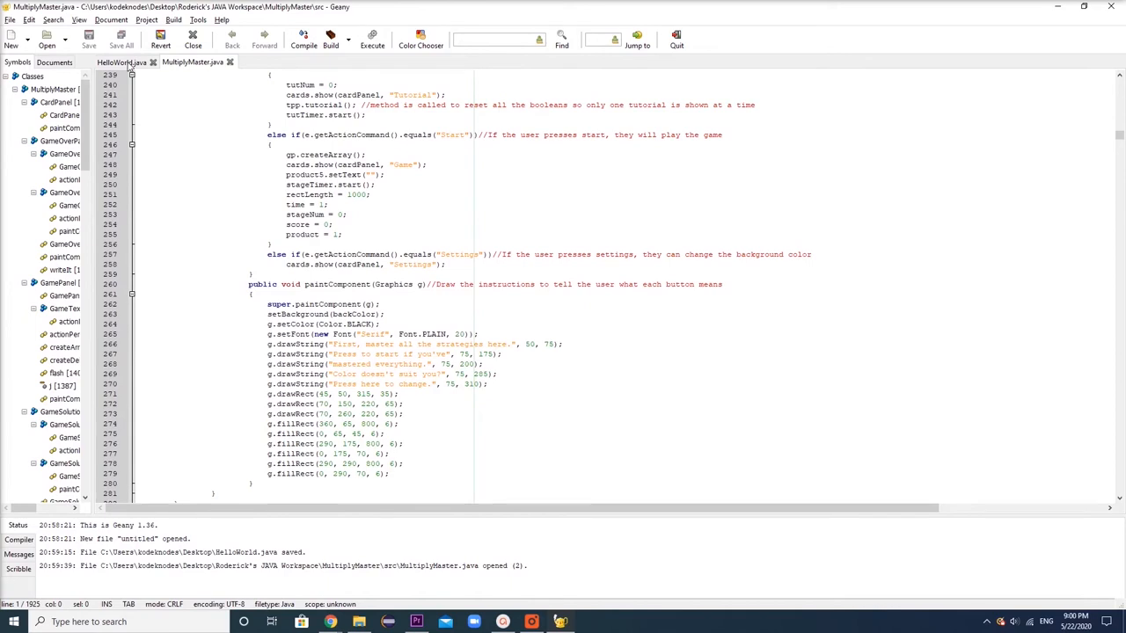
click(123, 63)
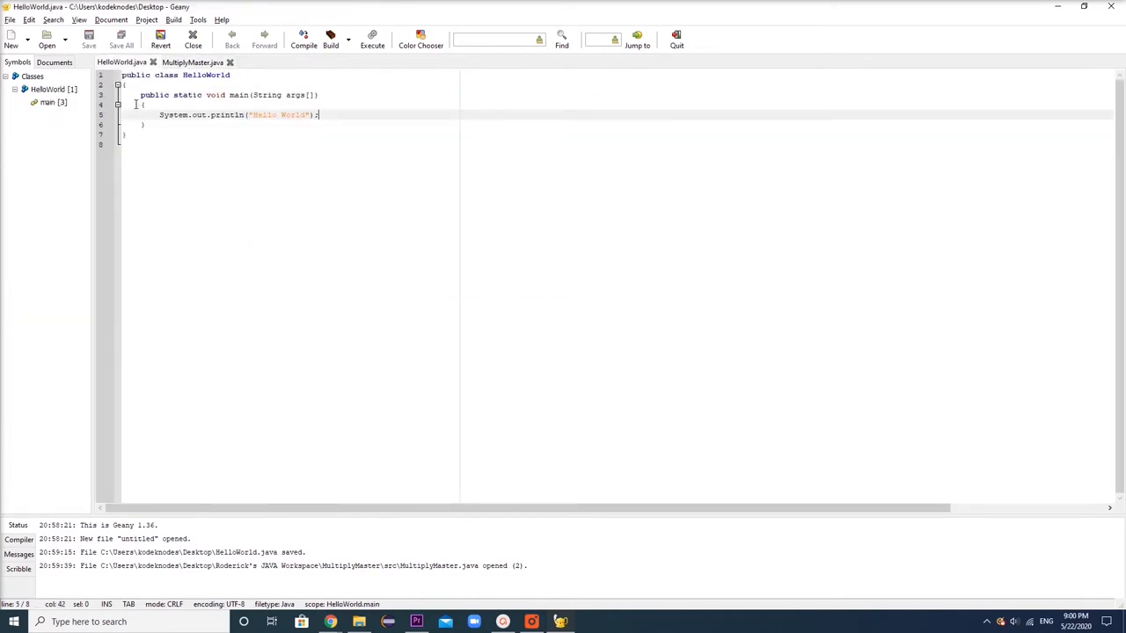
click(79, 19)
scroll(675, 308, down, 5)
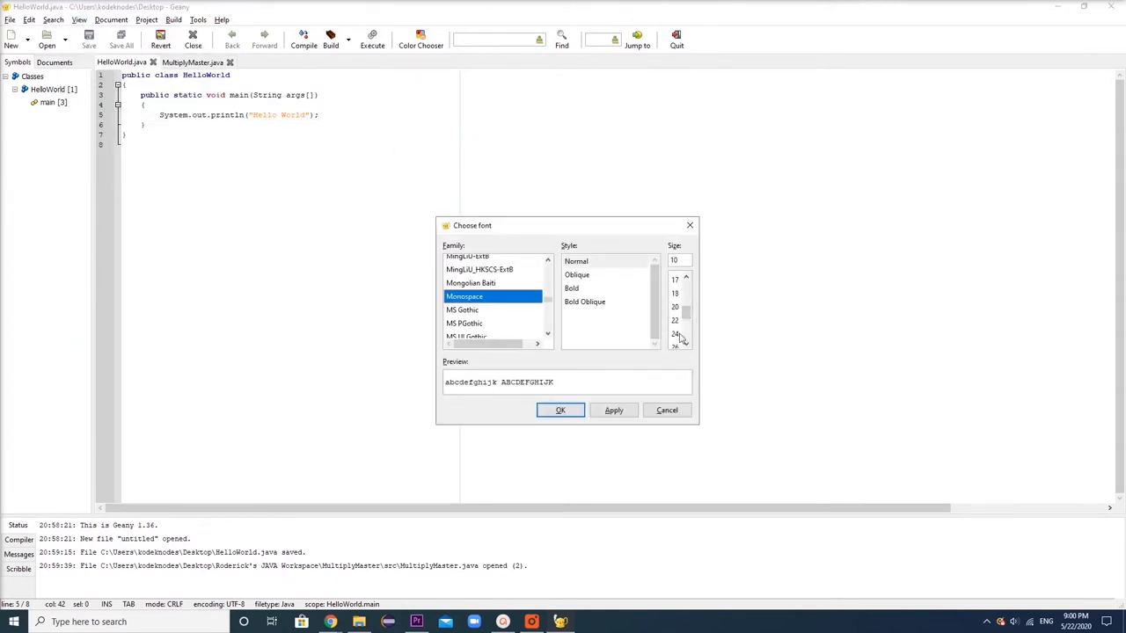
Set the editor font to Monospace size 24
click(674, 335)
click(614, 410)
click(564, 413)
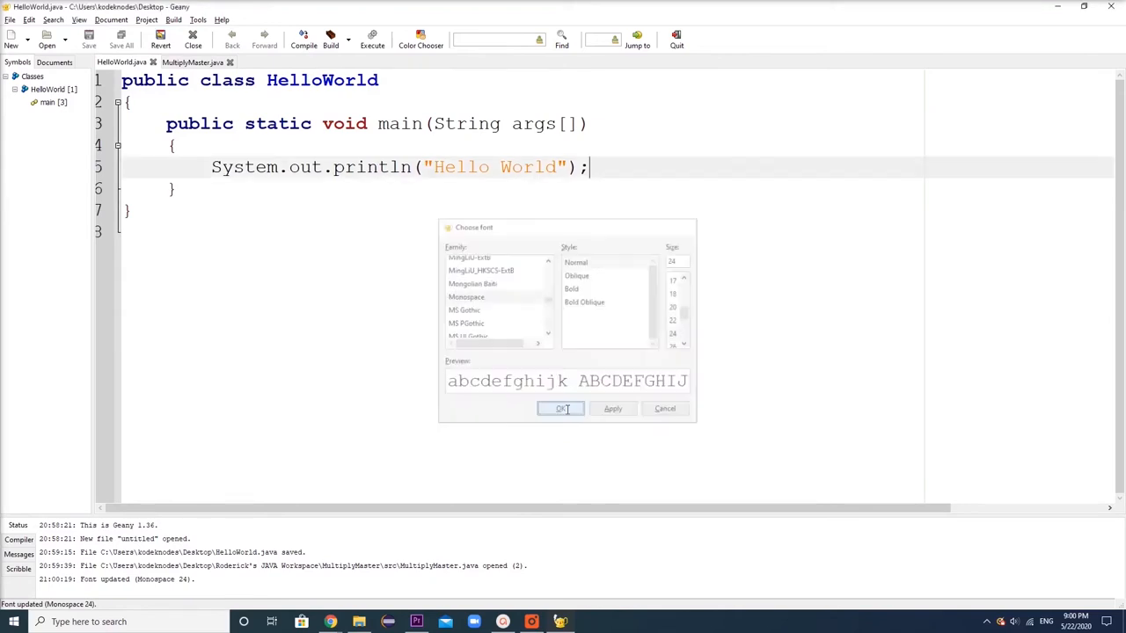
Preview several colour schemes and apply Delt Dark to the editor
click(79, 19)
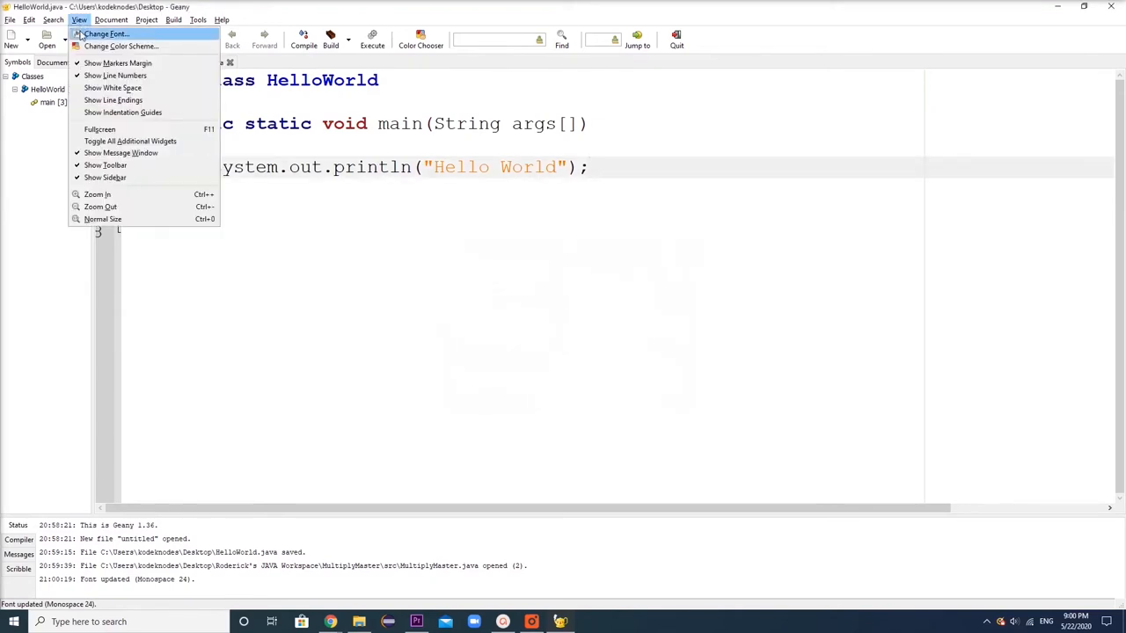
click(114, 42)
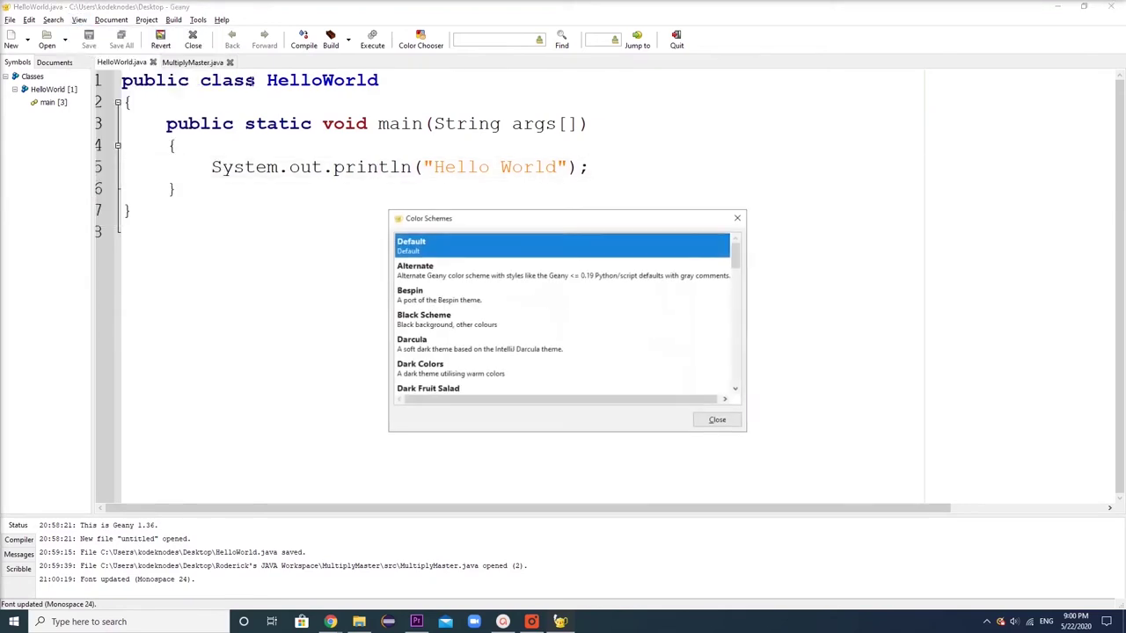
click(501, 299)
click(496, 340)
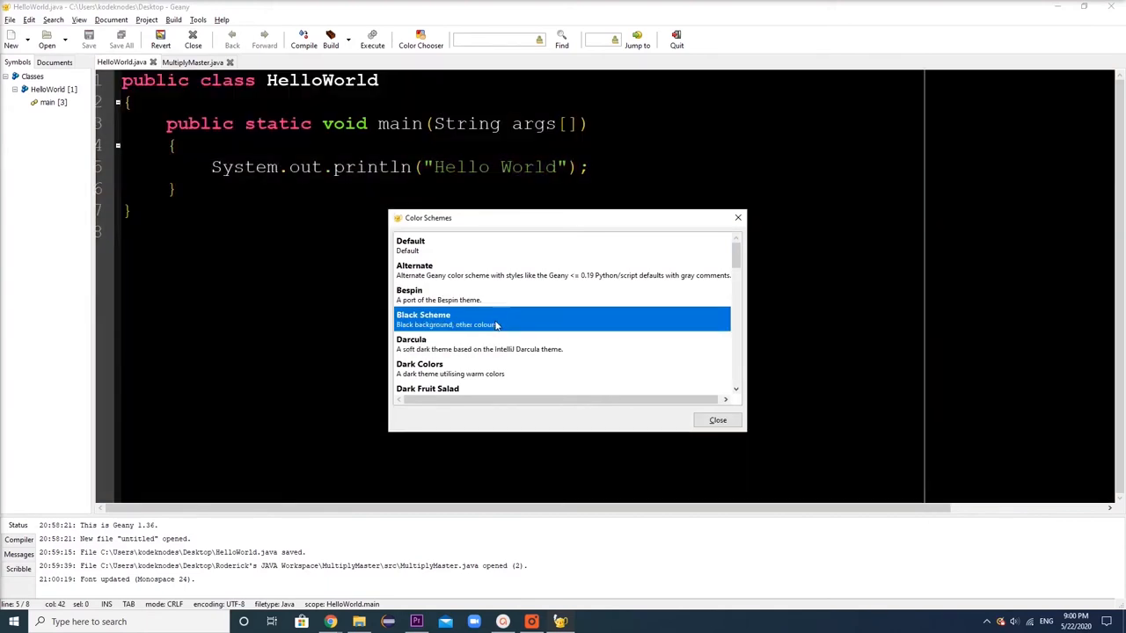
scroll(499, 309, down, 1)
click(498, 349)
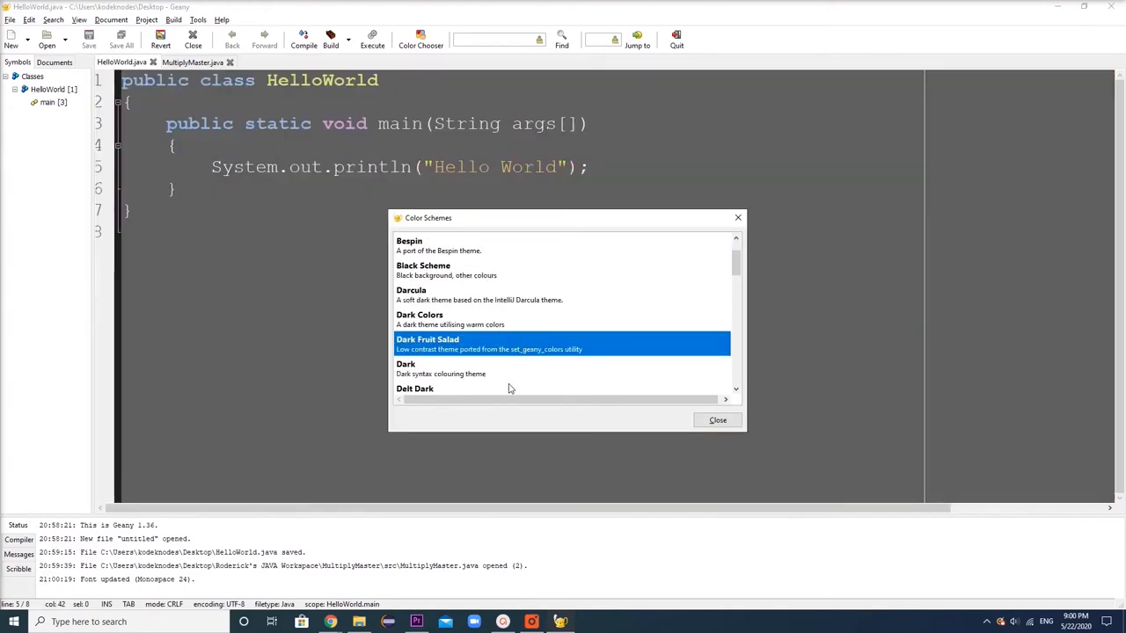
click(510, 389)
click(718, 420)
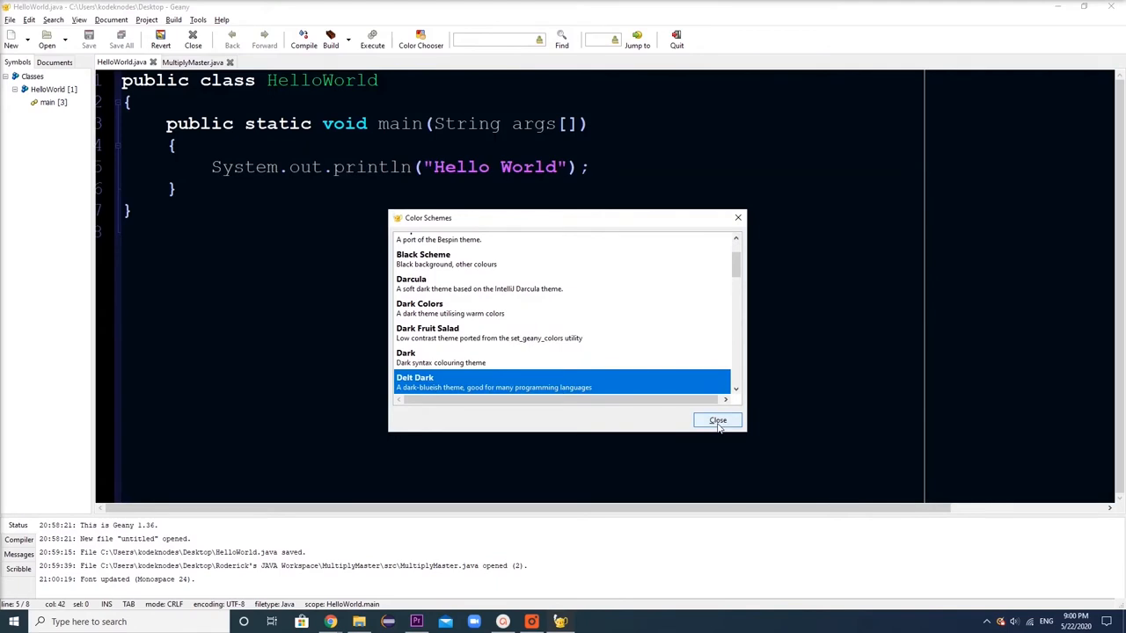
click(718, 420)
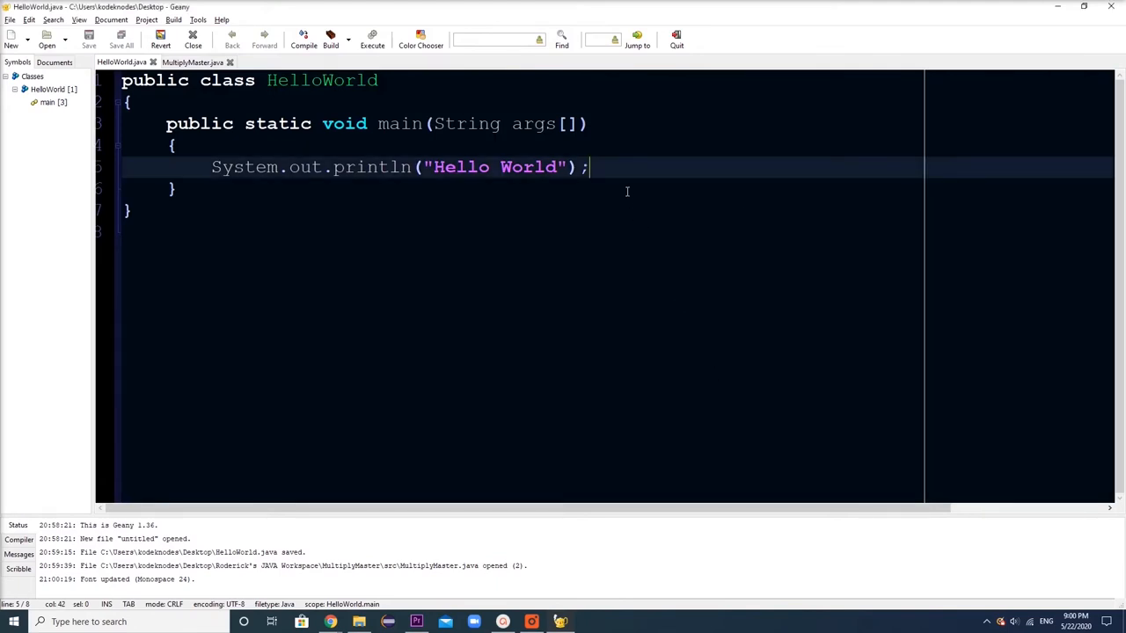